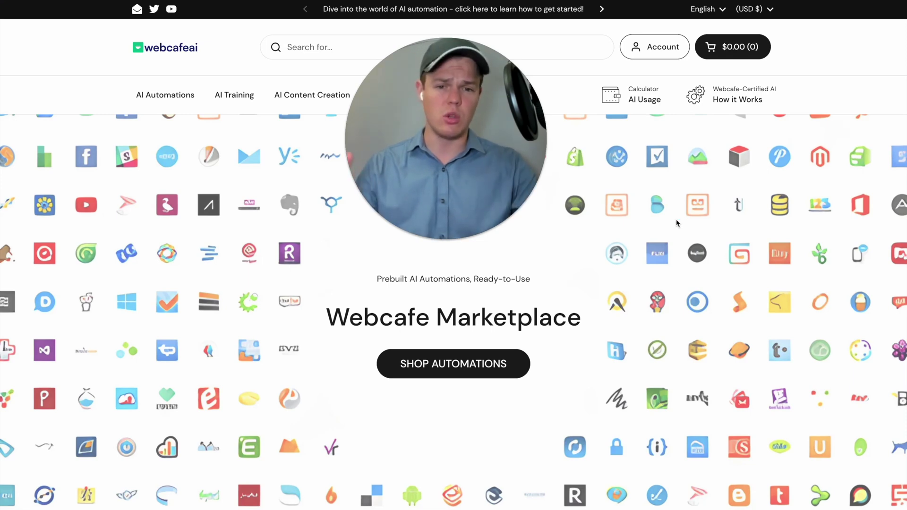
# Go to Webcafe AI's Automation Usage Calculator page through the header's 'AI Usage' link.
pyautogui.scroll(-6, 797, 300)
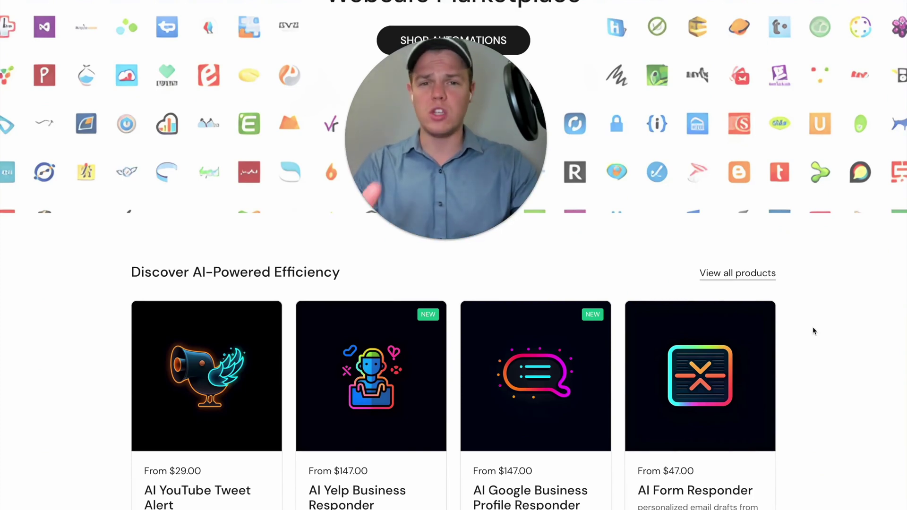
pyautogui.scroll(5, 848, 326)
pyautogui.scroll(1, 759, 296)
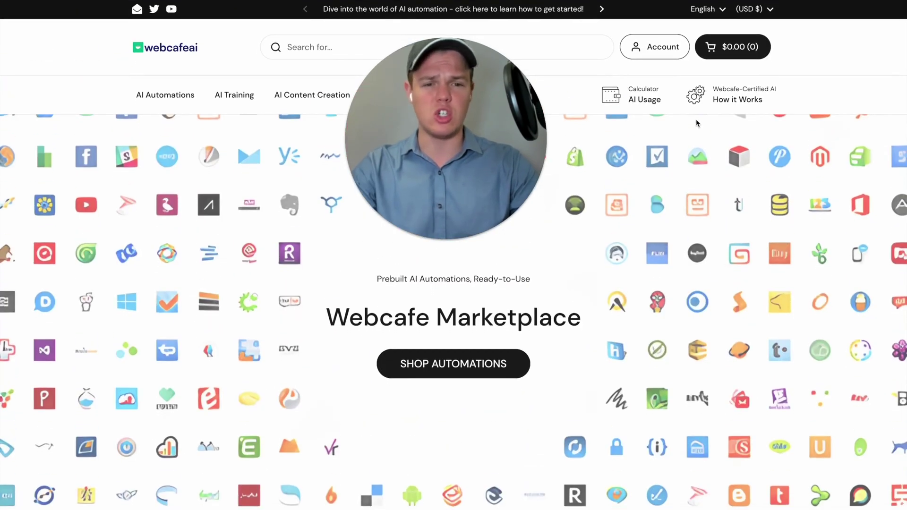
pyautogui.click(644, 99)
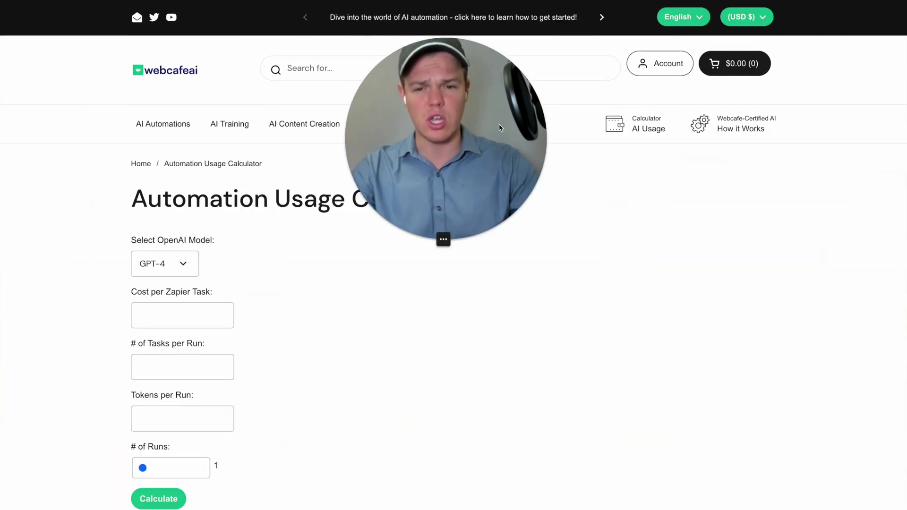
pyautogui.scroll(-1, 593, 265)
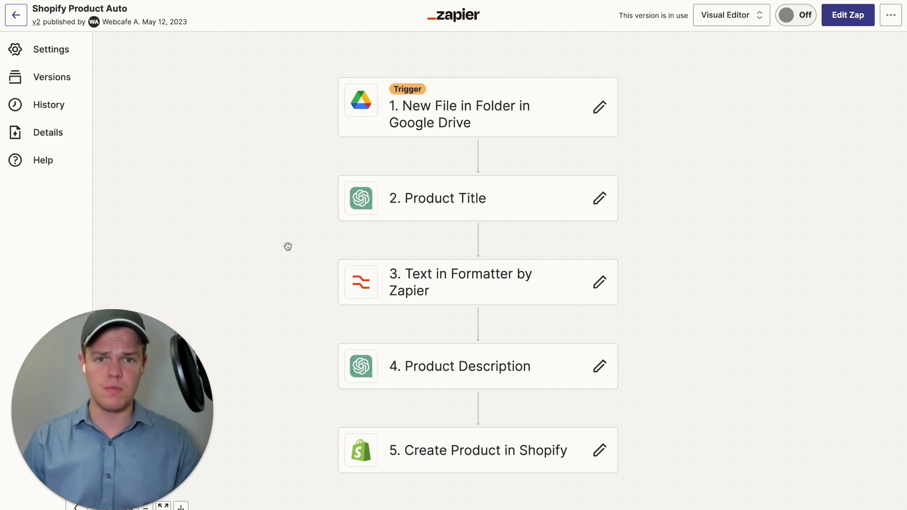
pyautogui.scroll(-1, 288, 246)
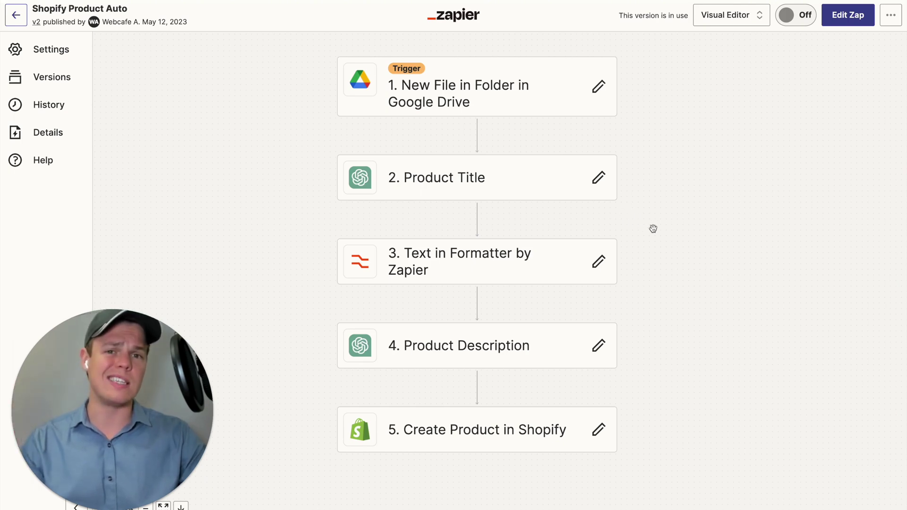
pyautogui.moveTo(653, 229); pyautogui.dragTo(663, 216)
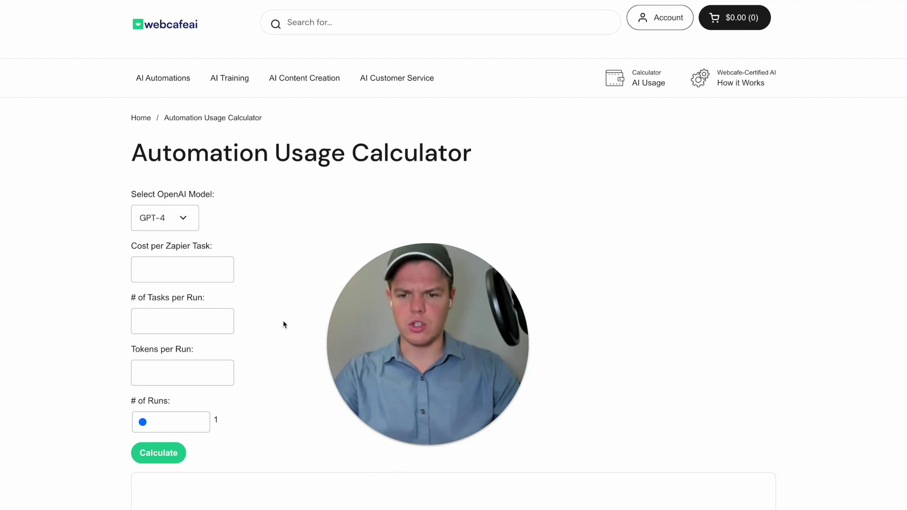
# Enter 4 in the calculator's '# of Tasks per Run' field.
pyautogui.click(212, 320)
pyautogui.write('4')
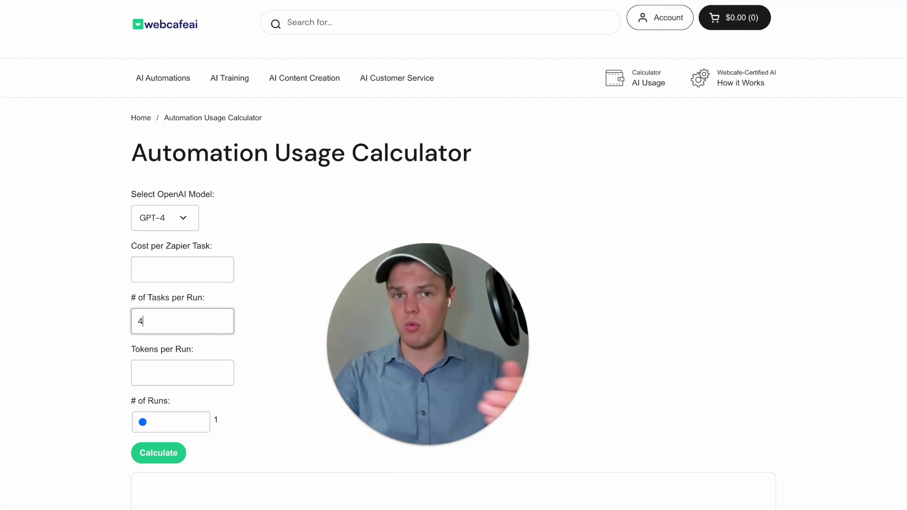
pyautogui.scroll(1, 307, 297)
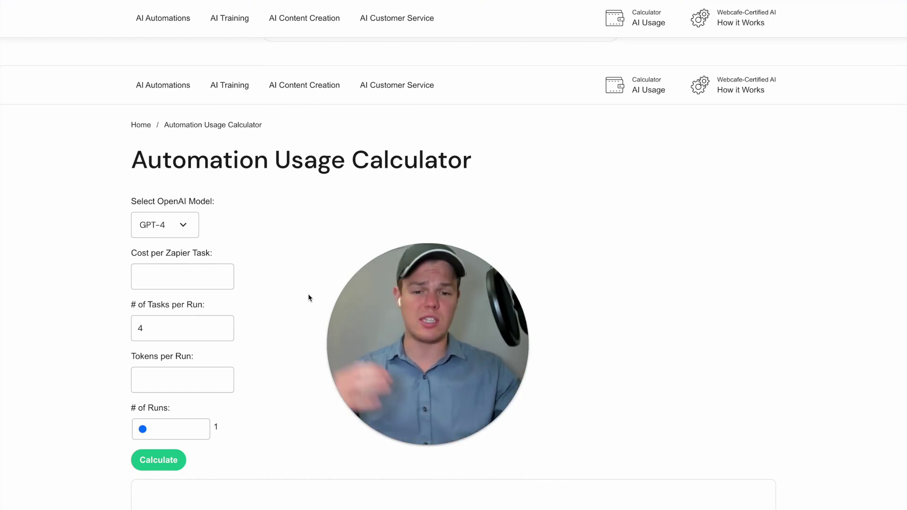
pyautogui.scroll(-2, 308, 298)
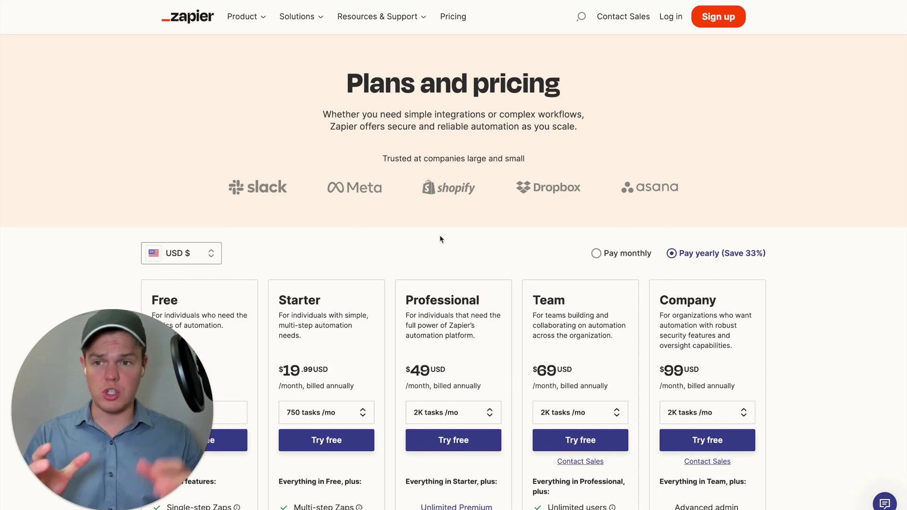
# Switch Zapier pricing to 'Pay monthly' and pick Professional's $133.50 / 5K tasks tier.
pyautogui.scroll(-2, 440, 238)
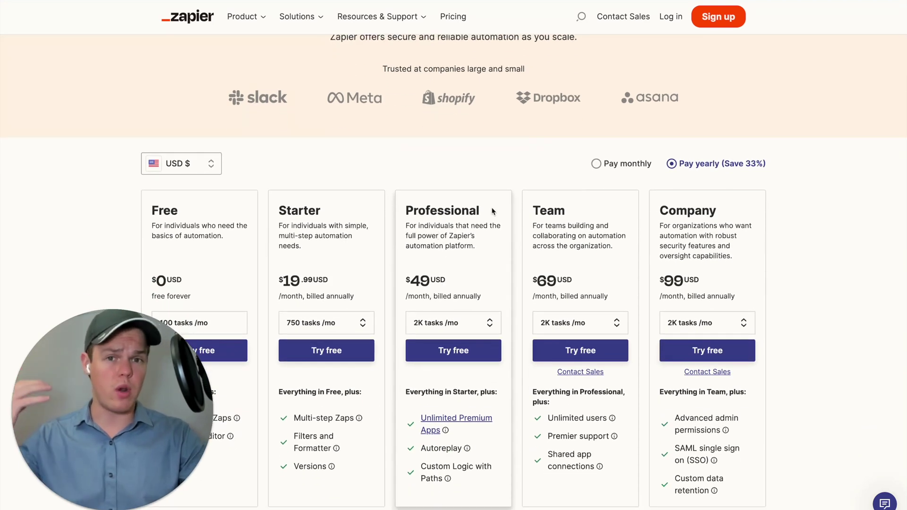
pyautogui.scroll(-1, 492, 210)
pyautogui.scroll(-1, 491, 211)
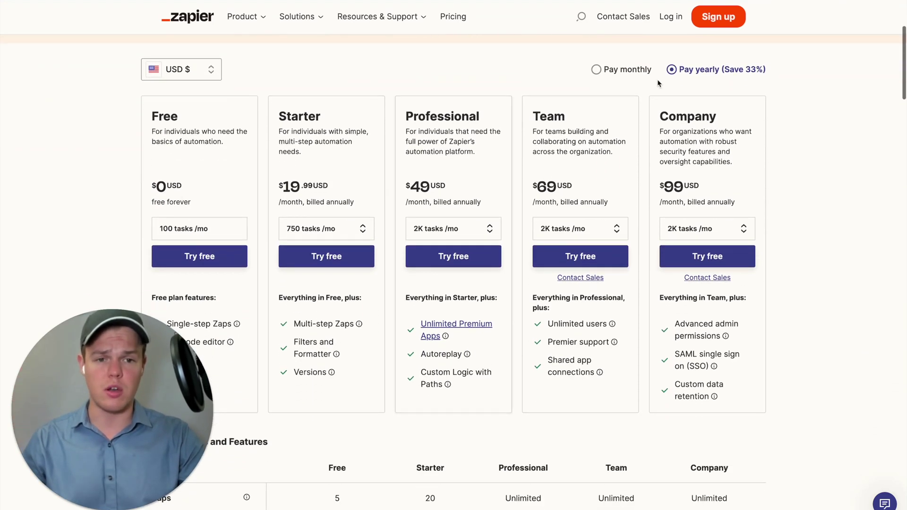
pyautogui.click(632, 70)
pyautogui.click(467, 230)
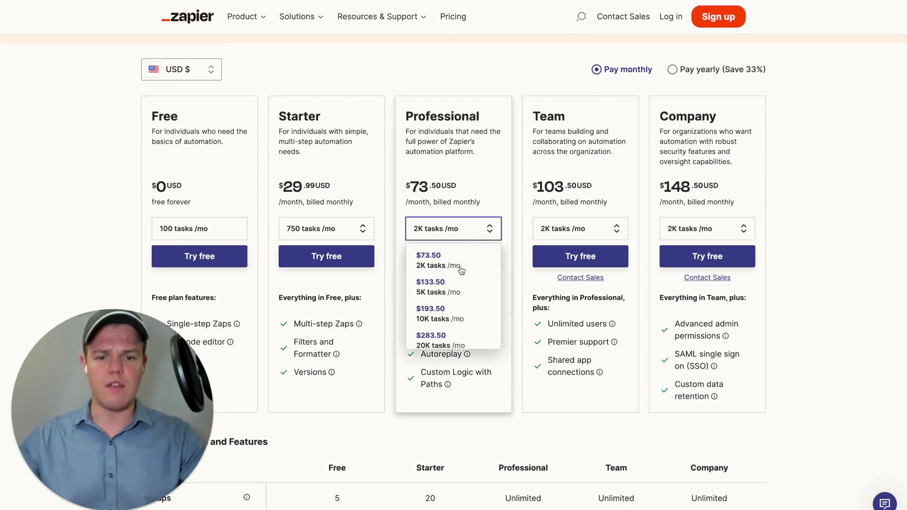
pyautogui.click(454, 297)
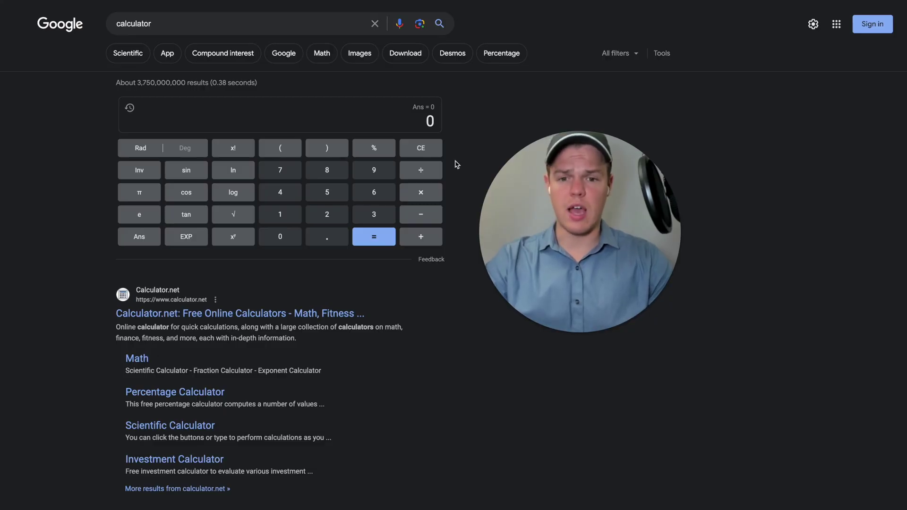
# Compute 133.50 ÷ 5000 = 0.0267 in Google's calculator.
pyautogui.click(291, 215)
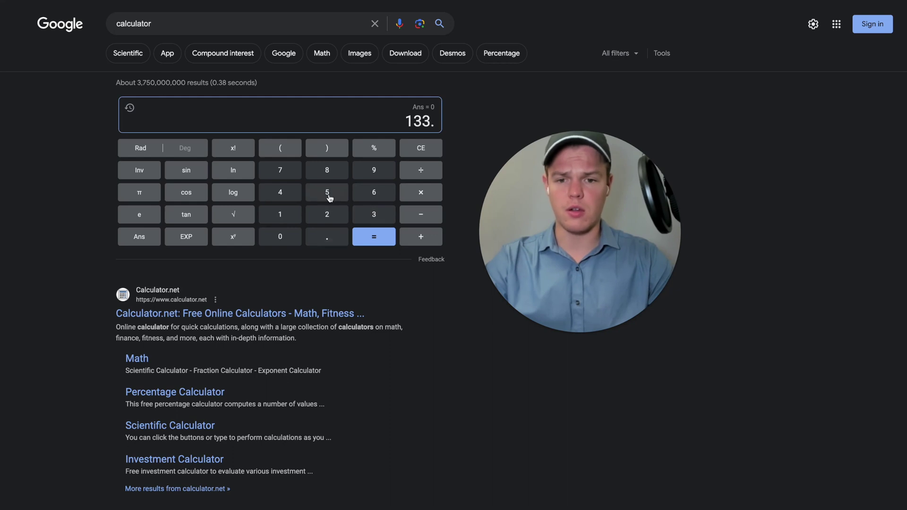
pyautogui.click(281, 244)
pyautogui.click(418, 171)
pyautogui.click(336, 198)
pyautogui.click(282, 236)
pyautogui.click(282, 236)
pyautogui.click(282, 237)
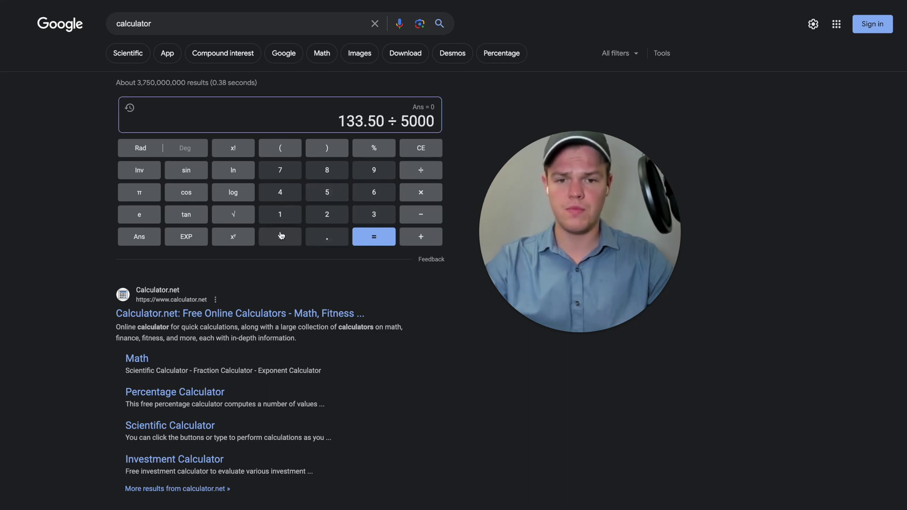
pyautogui.click(394, 240)
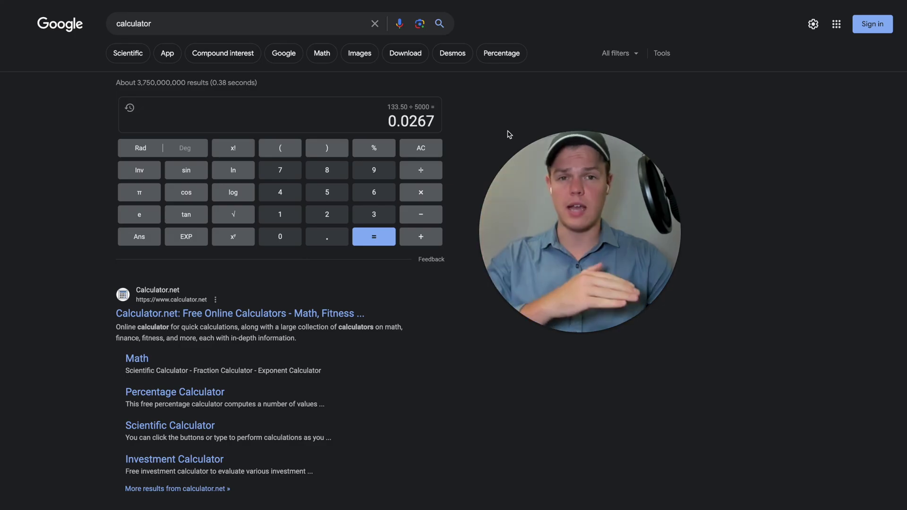
# Enter .0267 as the usage calculator's Cost per Zapier Task.
pyautogui.click(160, 190)
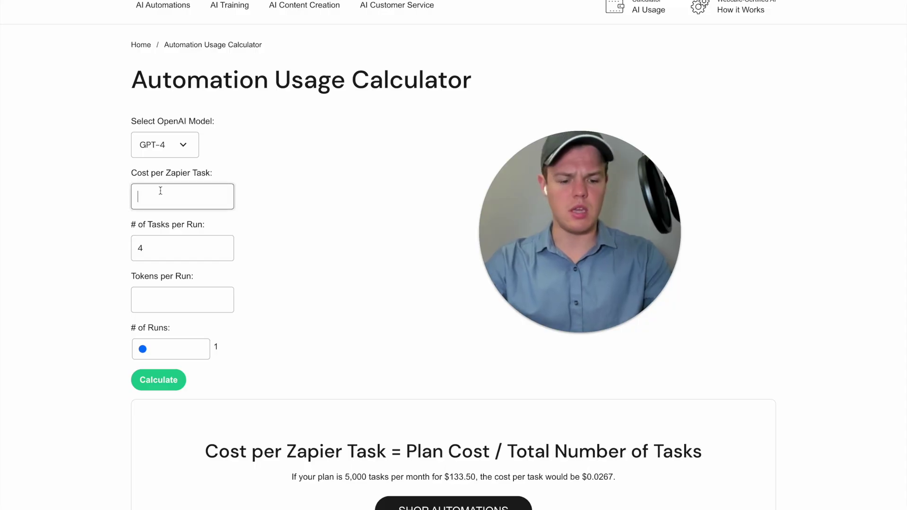
pyautogui.write('.0267')
pyautogui.press('Tab')
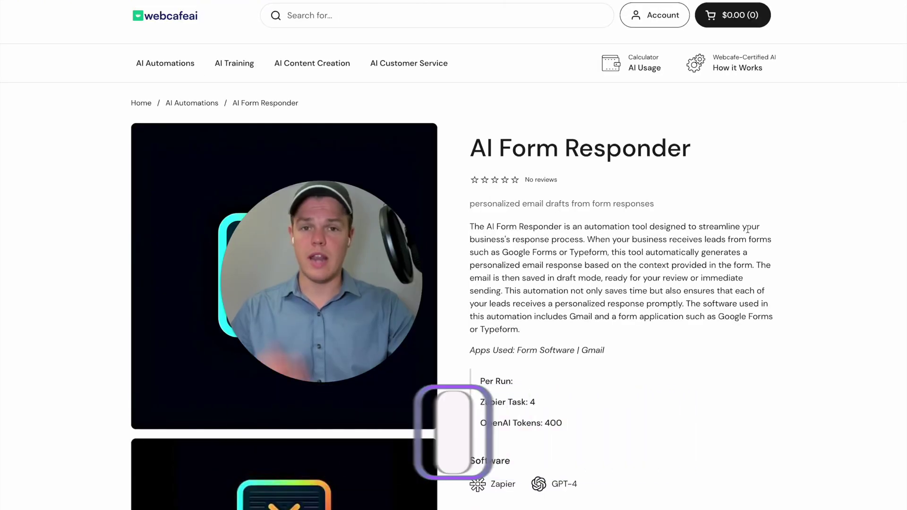
# Expand 'Find Out Your Cost Per Run' on the AI Form Responder page to view token and task prices.
pyautogui.scroll(-4, 747, 229)
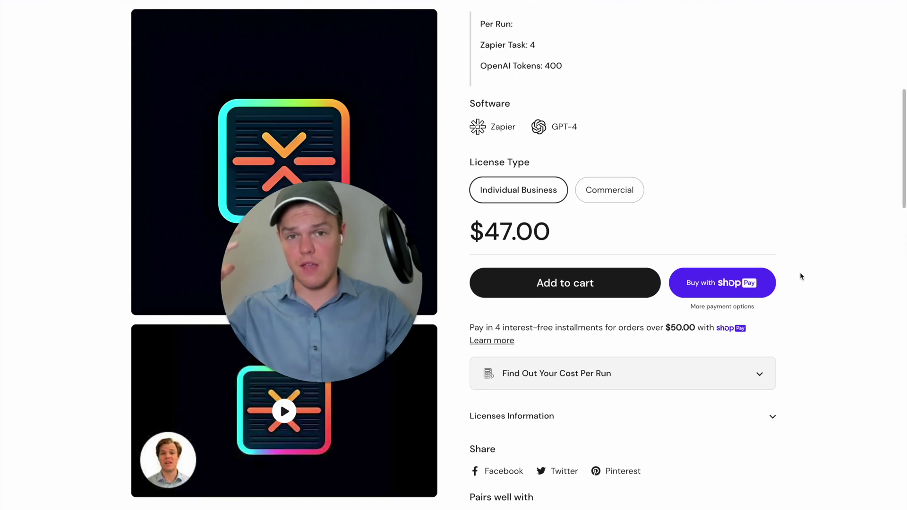
pyautogui.click(762, 350)
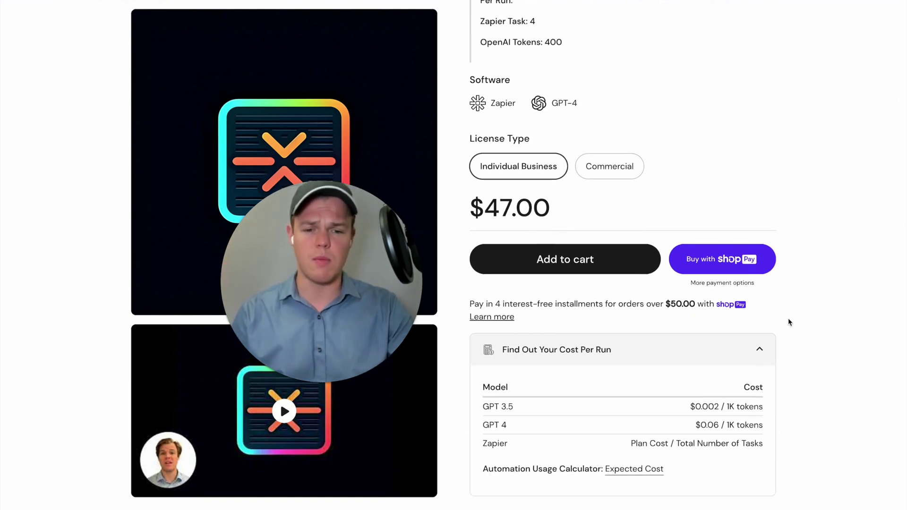
pyautogui.scroll(-1, 788, 320)
pyautogui.scroll(-1, 788, 322)
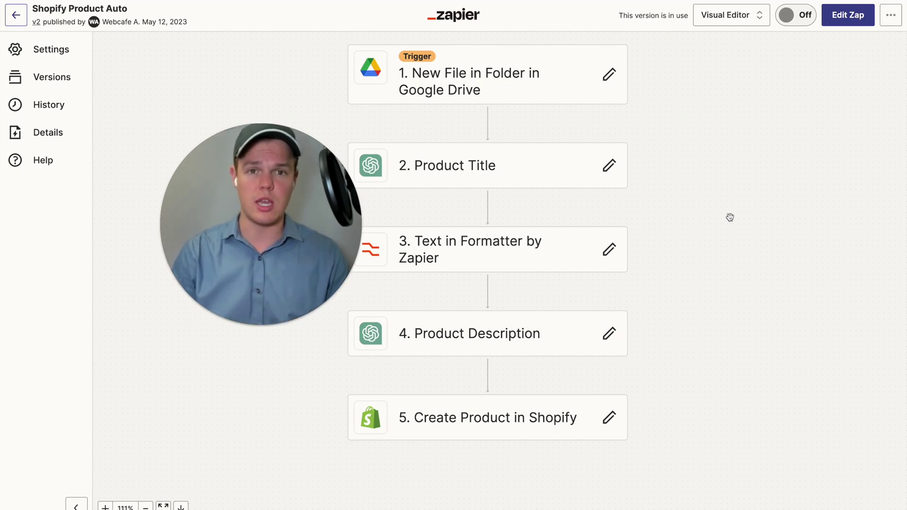
# Start a draft of the zap and confirm the Product Title step's test used 65 tokens.
pyautogui.click(524, 168)
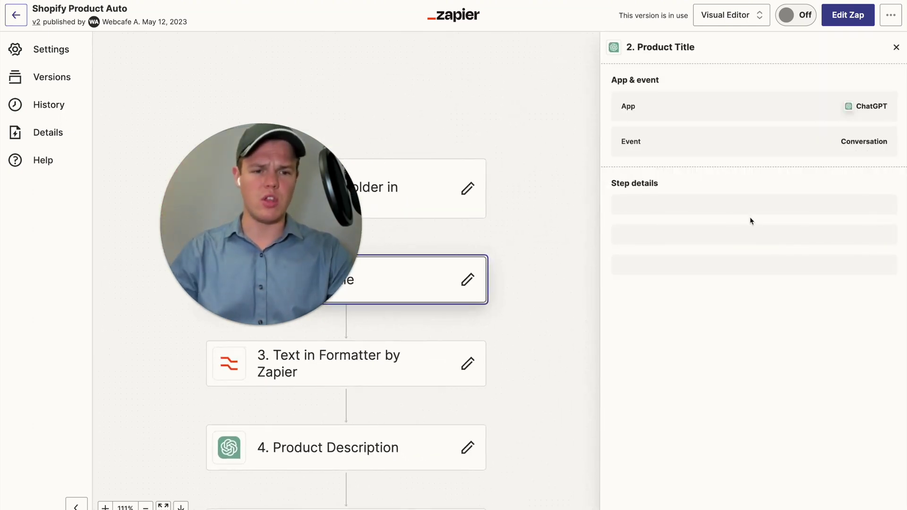
pyautogui.click(850, 15)
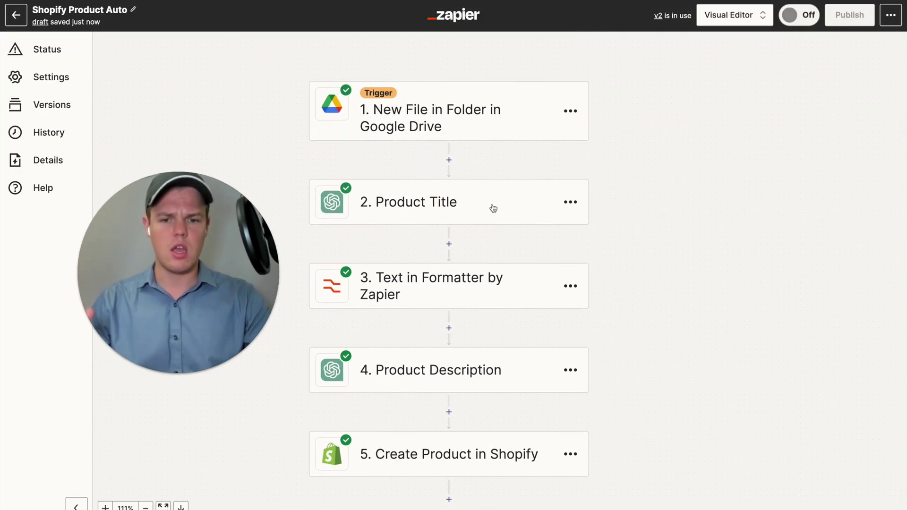
pyautogui.click(493, 208)
pyautogui.click(650, 282)
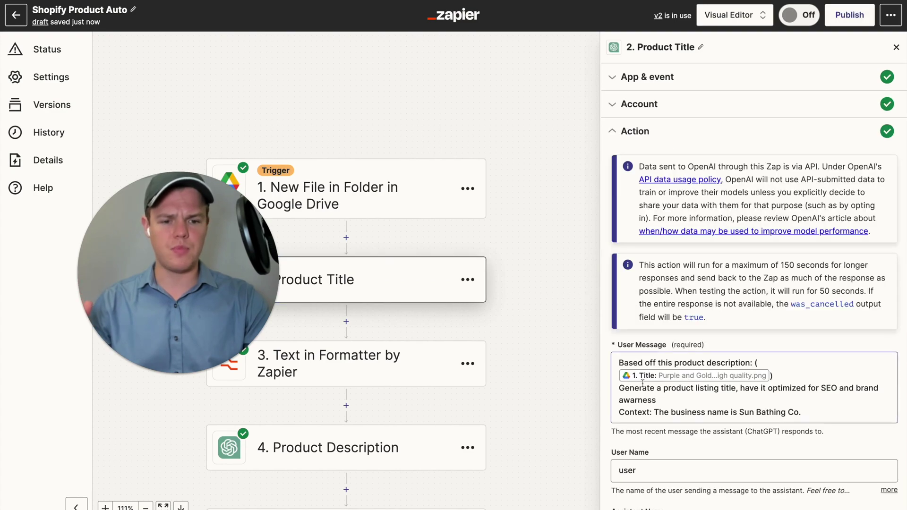
pyautogui.scroll(-10, 643, 383)
pyautogui.click(732, 474)
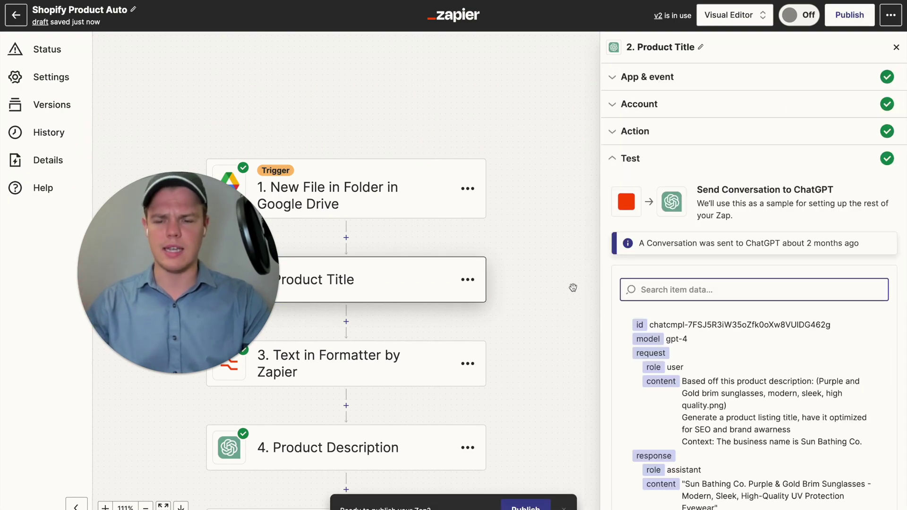
pyautogui.scroll(-7, 688, 373)
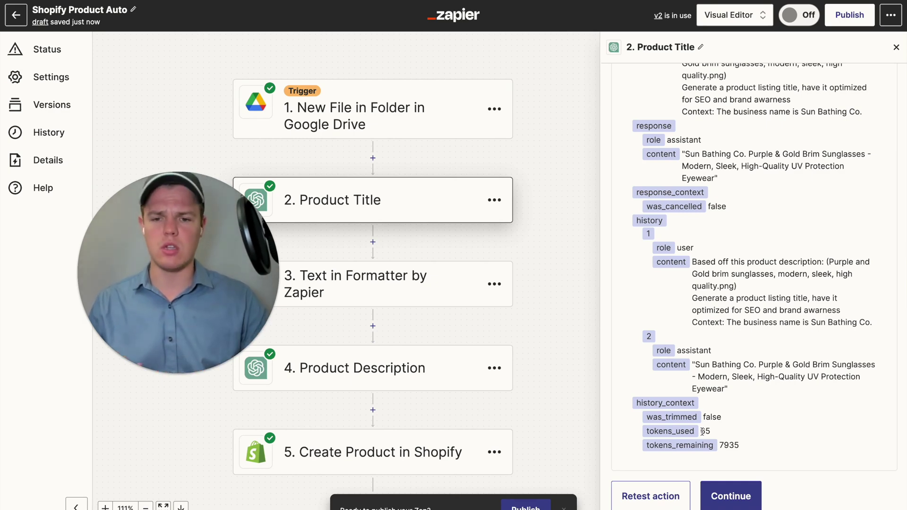
pyautogui.scroll(-1, 550, 299)
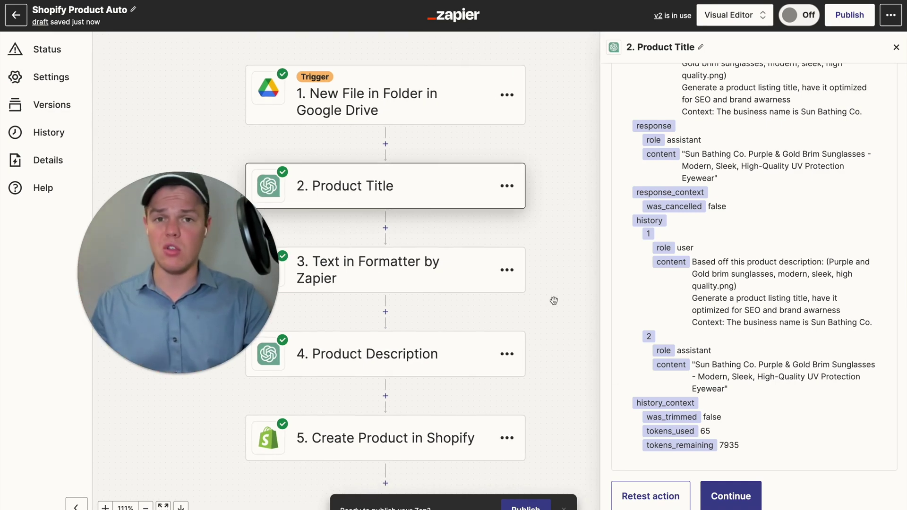
# Duplicate the Product Title step as '3. Copy: Product Title'.
pyautogui.click(570, 238)
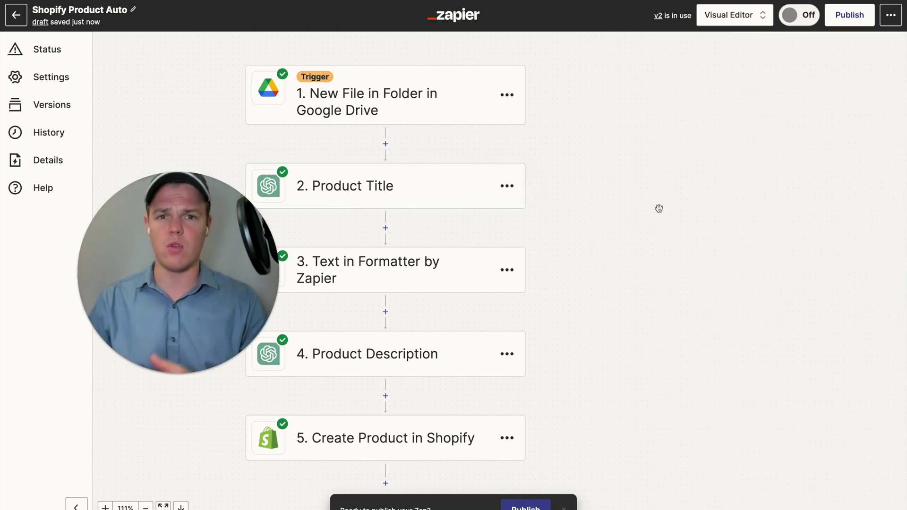
pyautogui.click(507, 186)
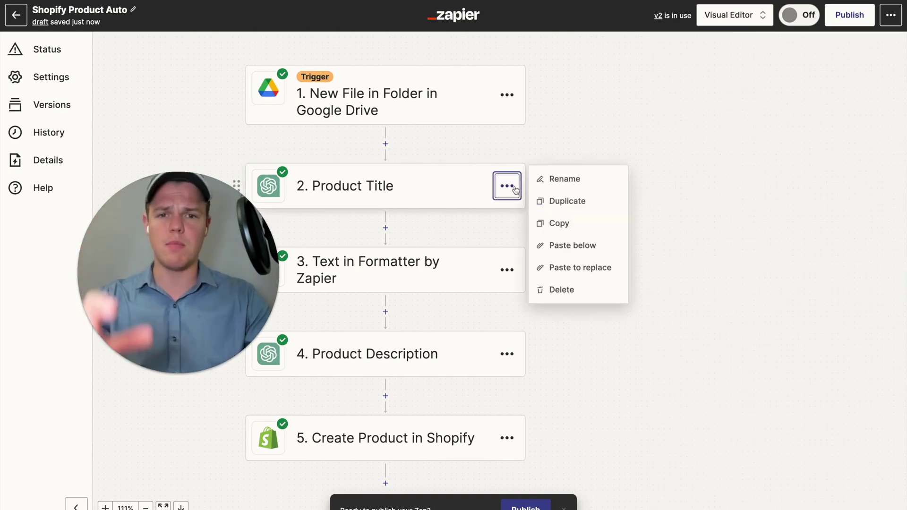
pyautogui.click(536, 201)
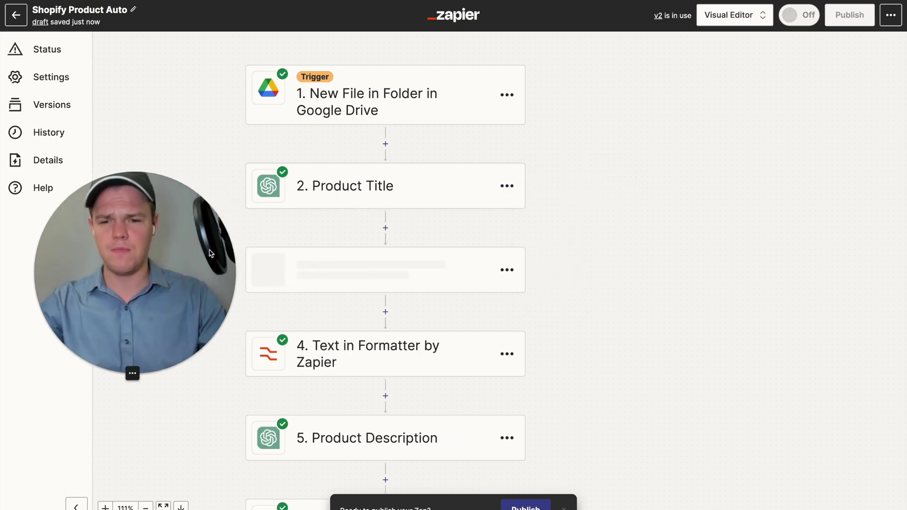
pyautogui.click(466, 209)
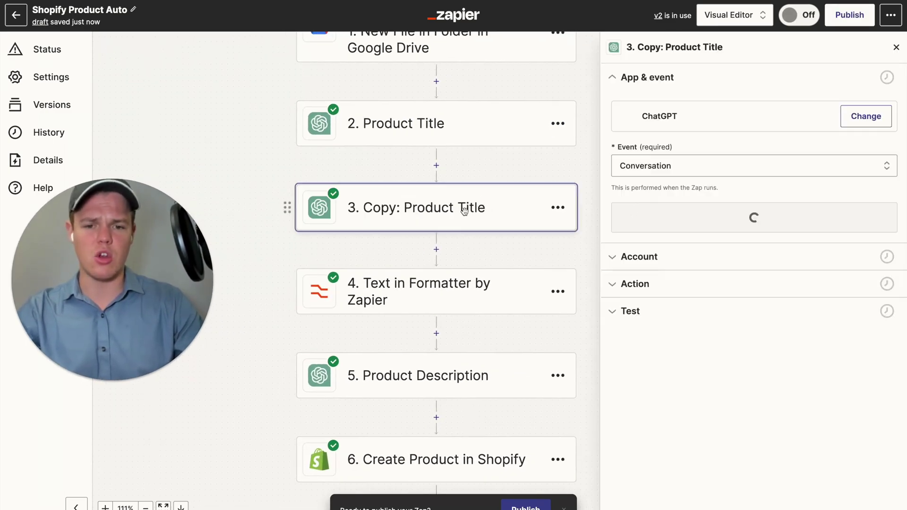
pyautogui.click(660, 305)
pyautogui.click(686, 489)
pyautogui.click(635, 130)
pyautogui.scroll(-8, 713, 258)
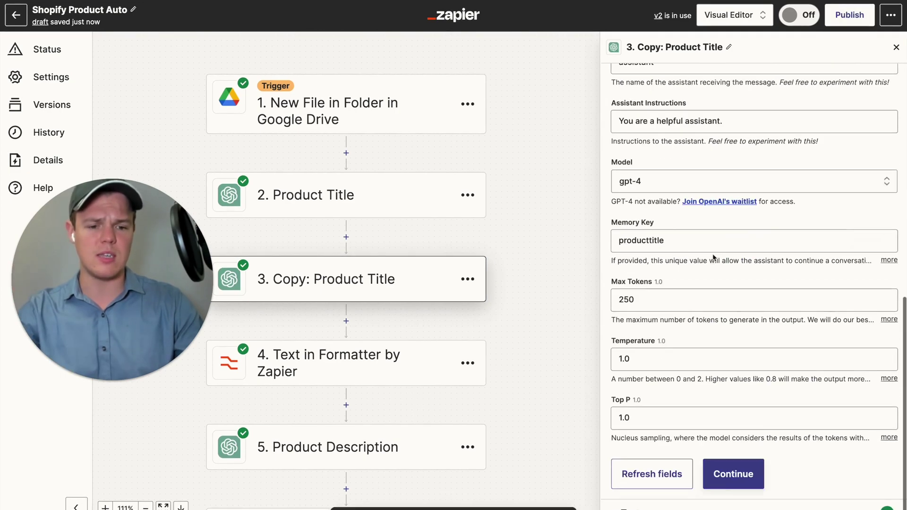
pyautogui.click(713, 240)
pyautogui.write('56789765')
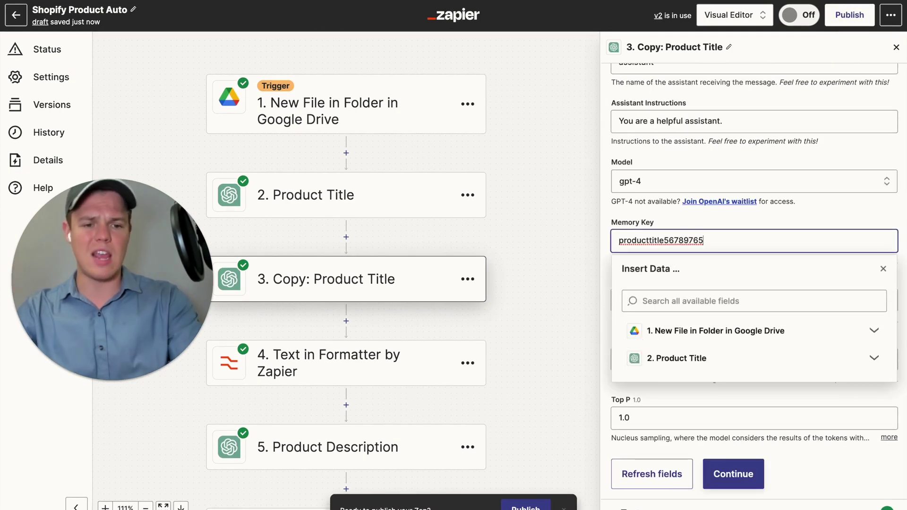
pyautogui.write('67')
pyautogui.click(829, 208)
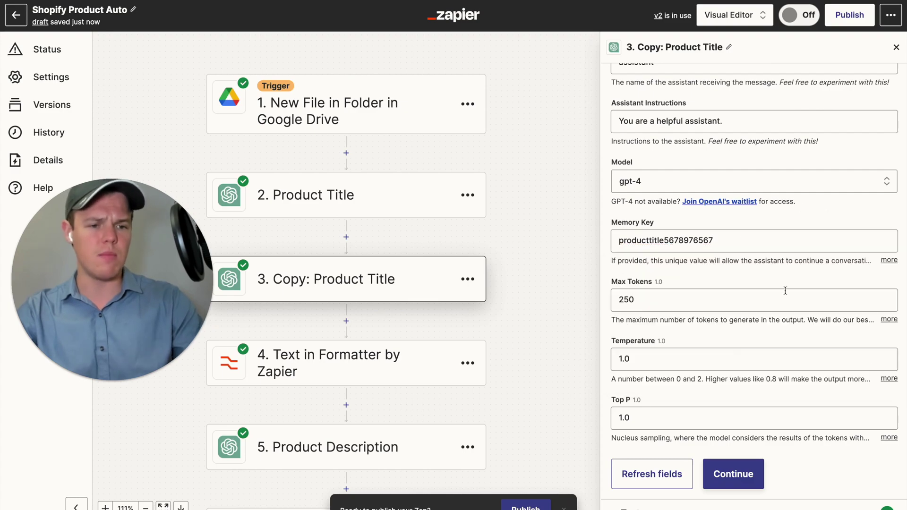
pyautogui.click(734, 474)
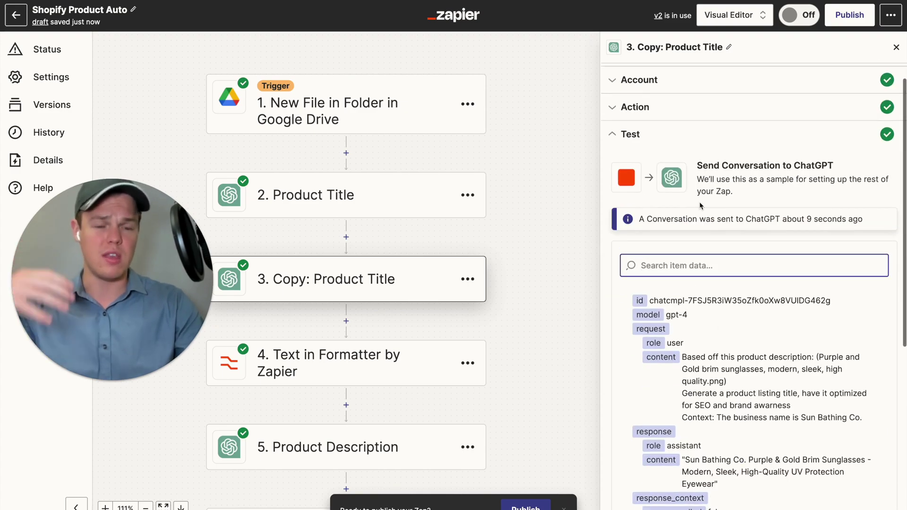
# Retest the copied Product Title step, getting a sunglasses title using 65 tokens.
pyautogui.scroll(-7, 701, 206)
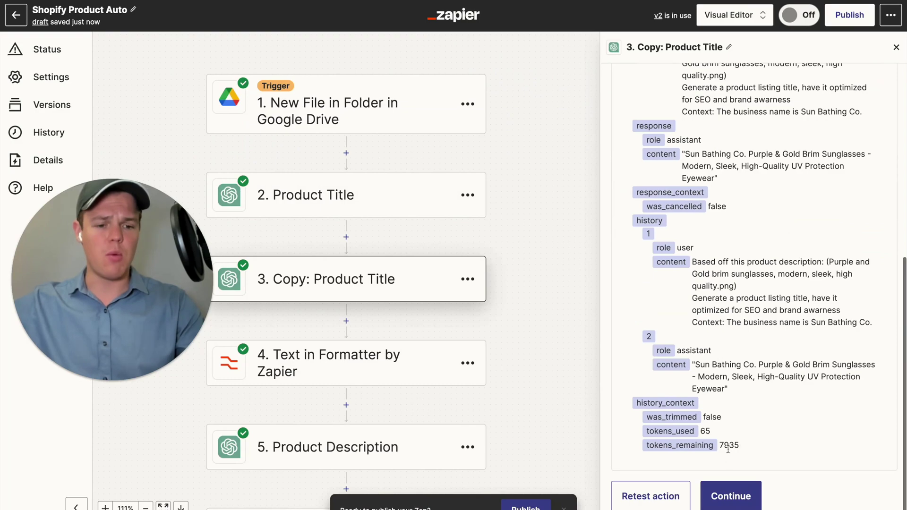
pyautogui.click(731, 496)
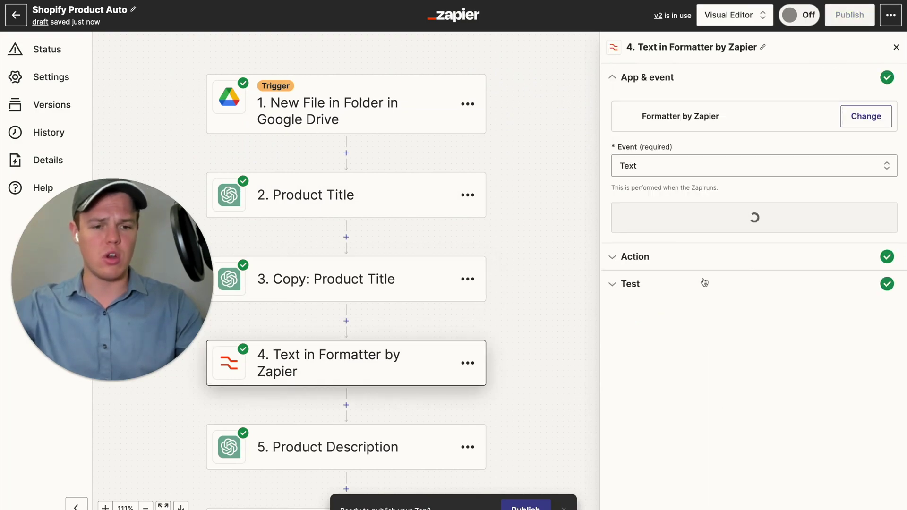
pyautogui.click(398, 276)
pyautogui.click(644, 314)
pyautogui.scroll(-7, 661, 331)
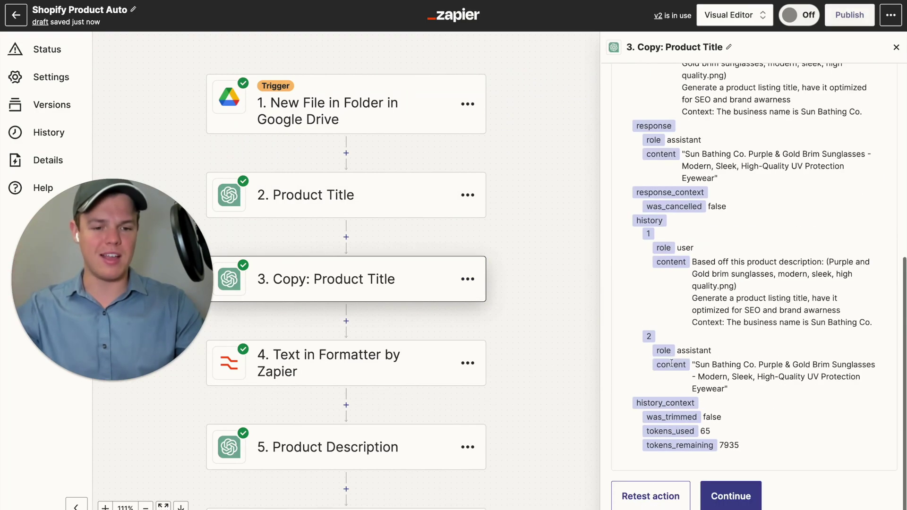
pyautogui.click(650, 496)
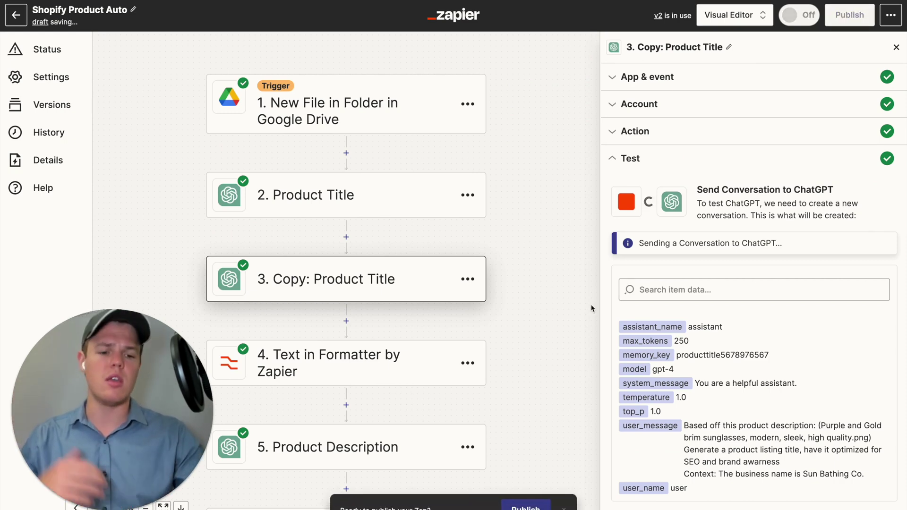
pyautogui.scroll(-10, 718, 352)
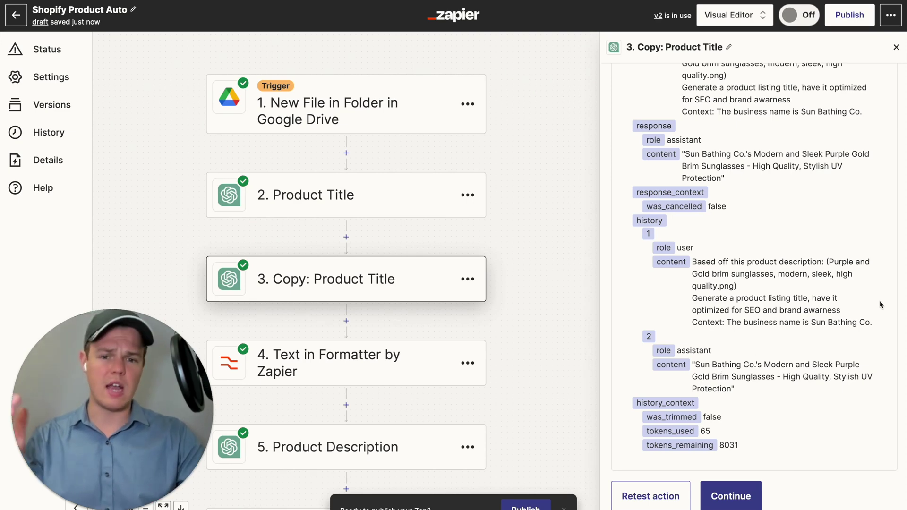
pyautogui.click(468, 279)
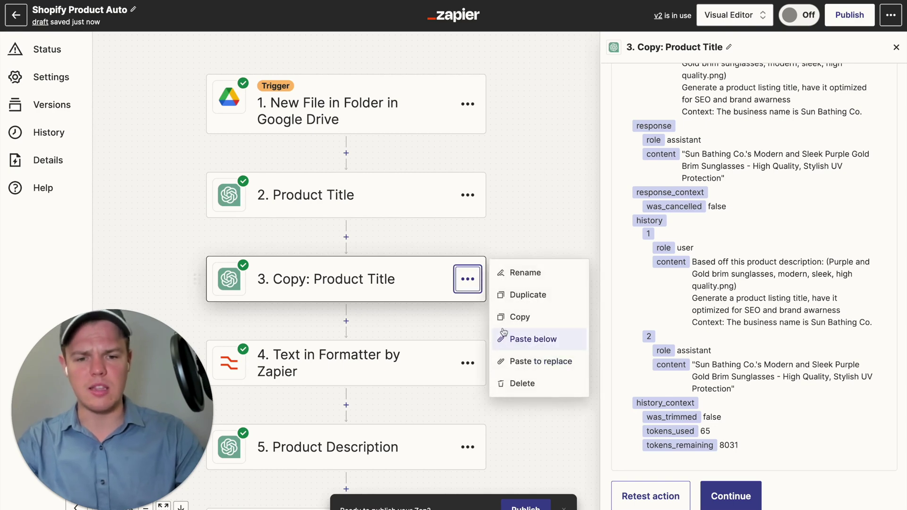
# Delete the copied Product Title step.
pyautogui.click(529, 384)
pyautogui.click(531, 383)
pyautogui.scroll(-3, 515, 305)
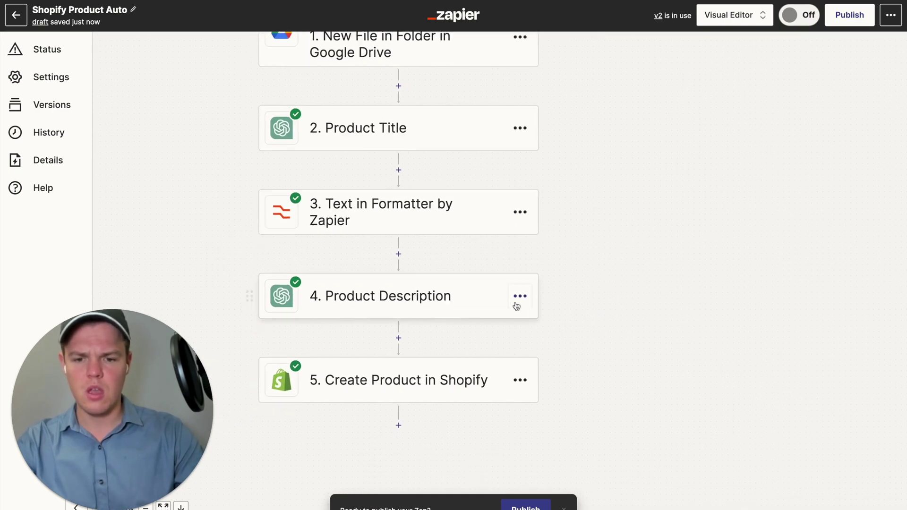
# Duplicate the Product Description step.
pyautogui.click(437, 274)
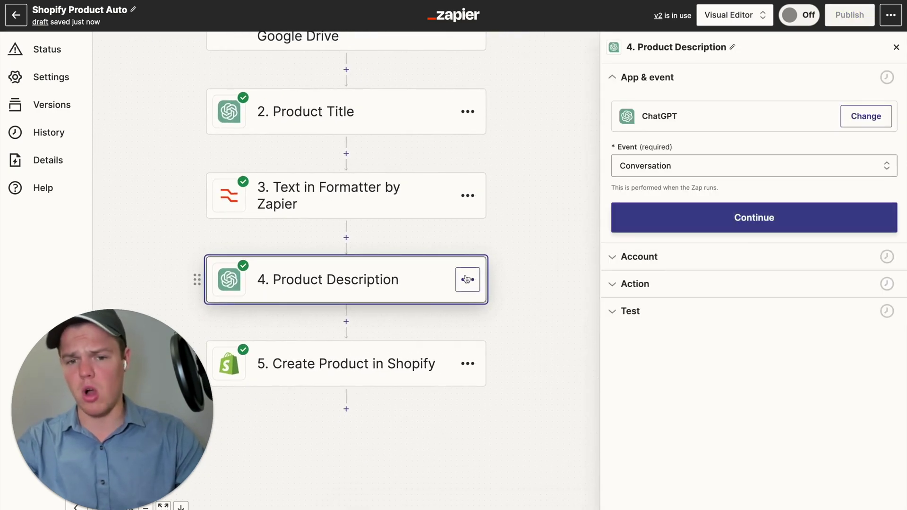
pyautogui.click(468, 279)
pyautogui.click(528, 294)
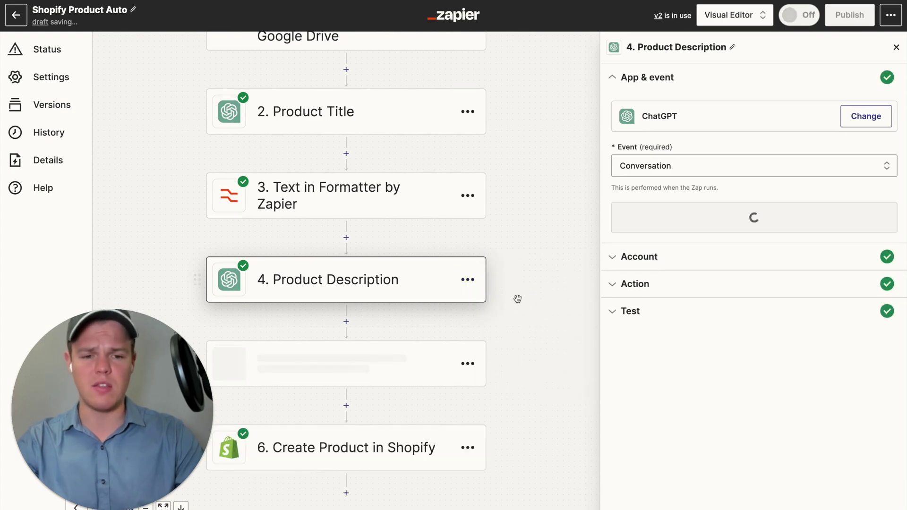
# Change the copy's Memory Key to productdescrip15678767 and retest the action.
pyautogui.scroll(-6, 700, 284)
pyautogui.scroll(-3, 701, 283)
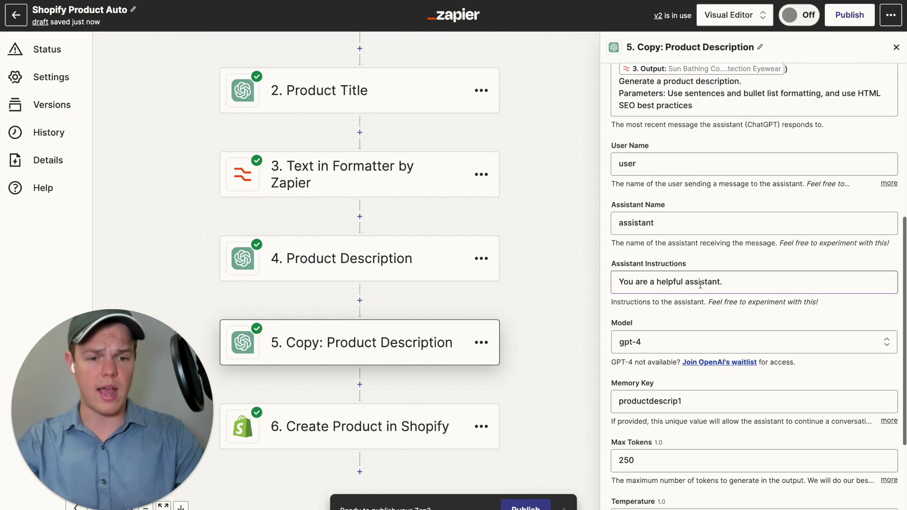
pyautogui.click(687, 356)
pyautogui.write('5')
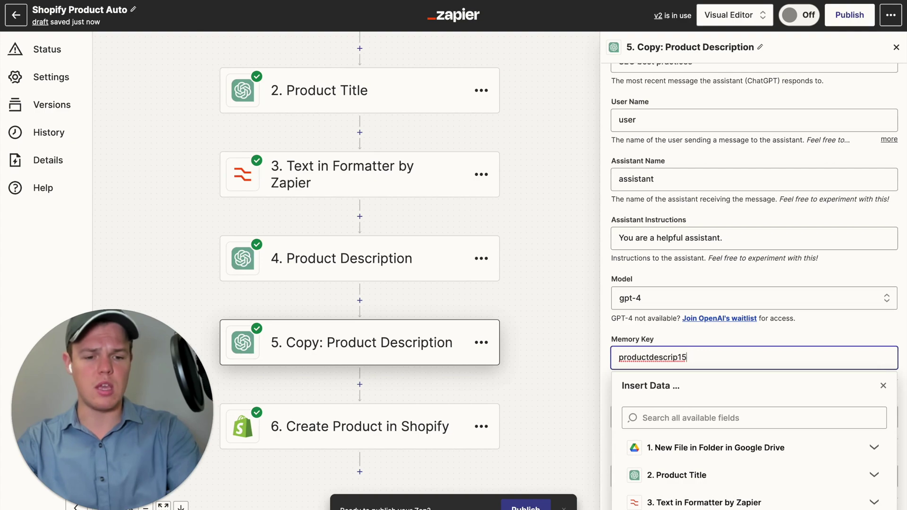
pyautogui.click(621, 331)
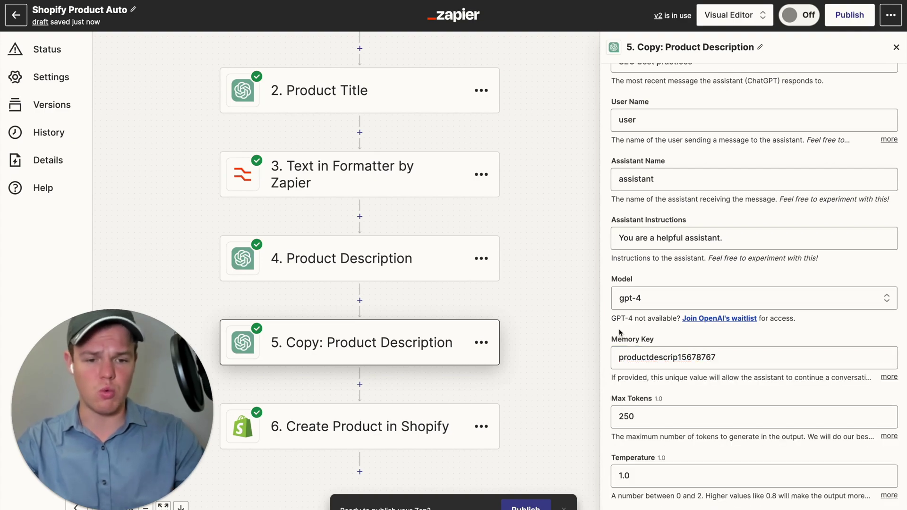
pyautogui.scroll(-2, 621, 333)
pyautogui.click(733, 474)
pyautogui.scroll(-10, 651, 487)
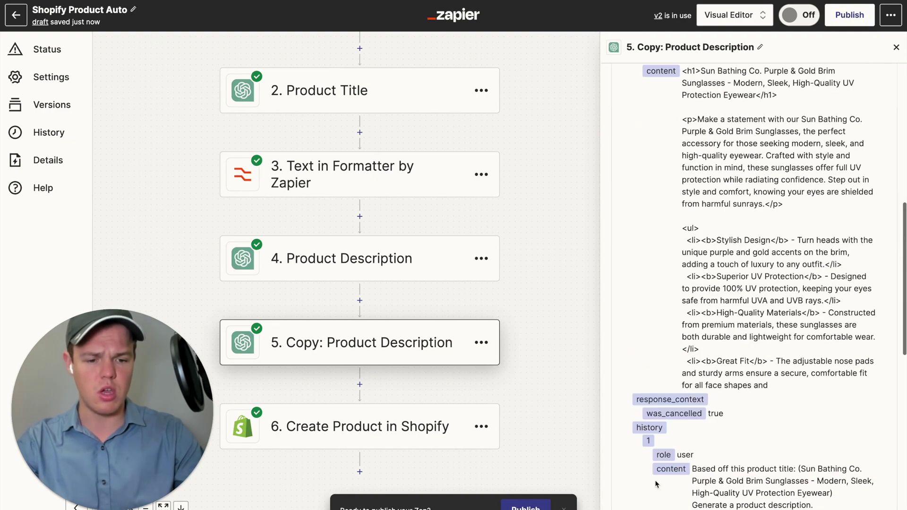
pyautogui.scroll(-3, 650, 488)
pyautogui.click(654, 495)
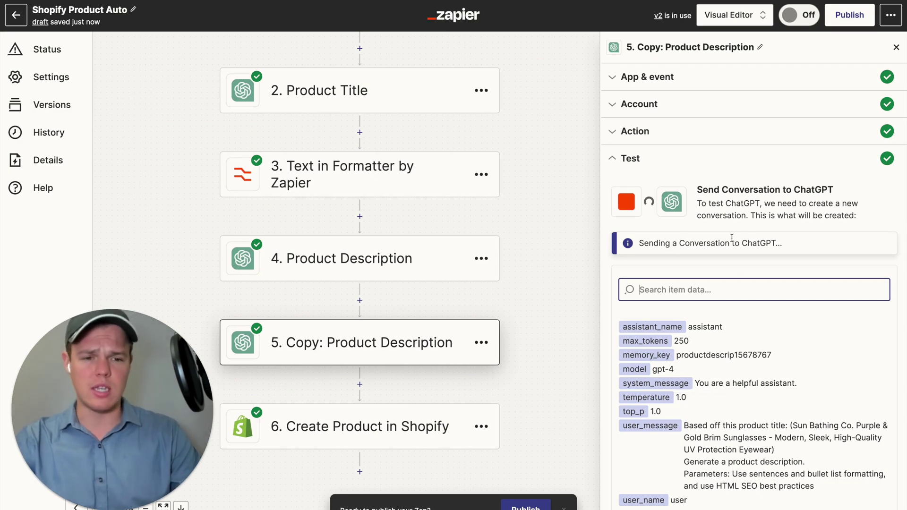
# Read 70 tokens_used in the copied description's test, then delete that copy.
pyautogui.scroll(-2, 755, 350)
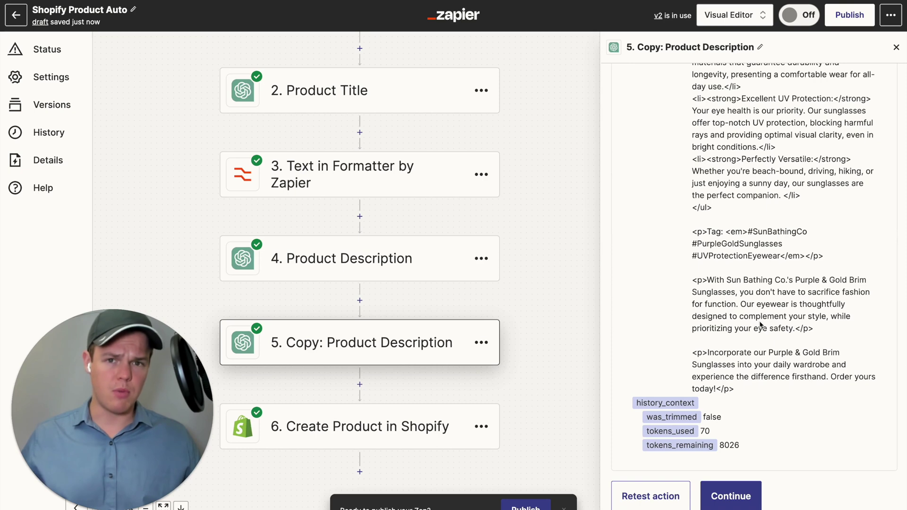
pyautogui.click(483, 346)
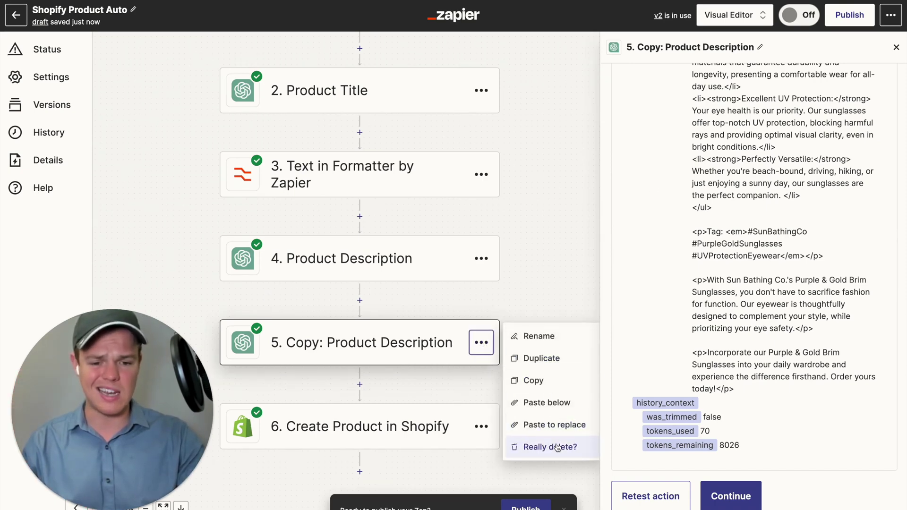
pyautogui.click(538, 448)
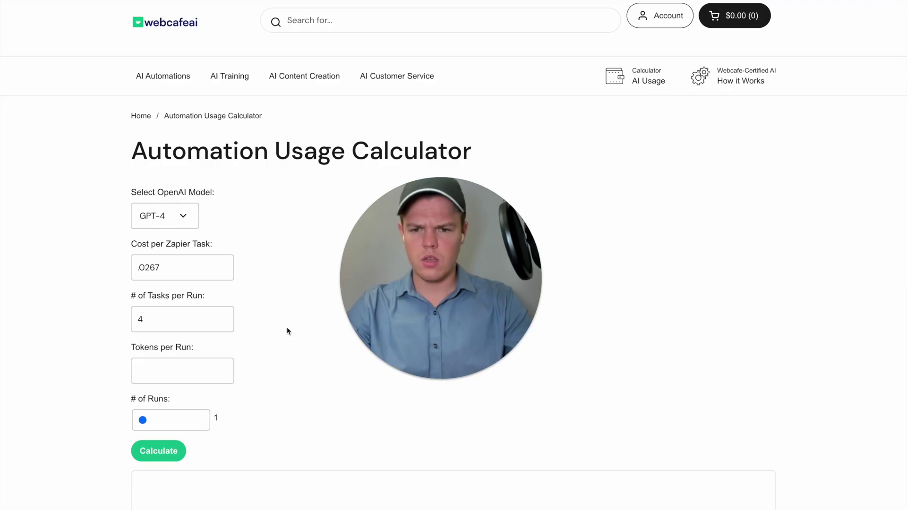
# Enter 135 tokens per run and calculate: AI $0.01, Zapier $0.11, total $0.11.
pyautogui.scroll(-3, 285, 329)
pyautogui.click(197, 298)
pyautogui.write('135')
pyautogui.scroll(-1, 250, 292)
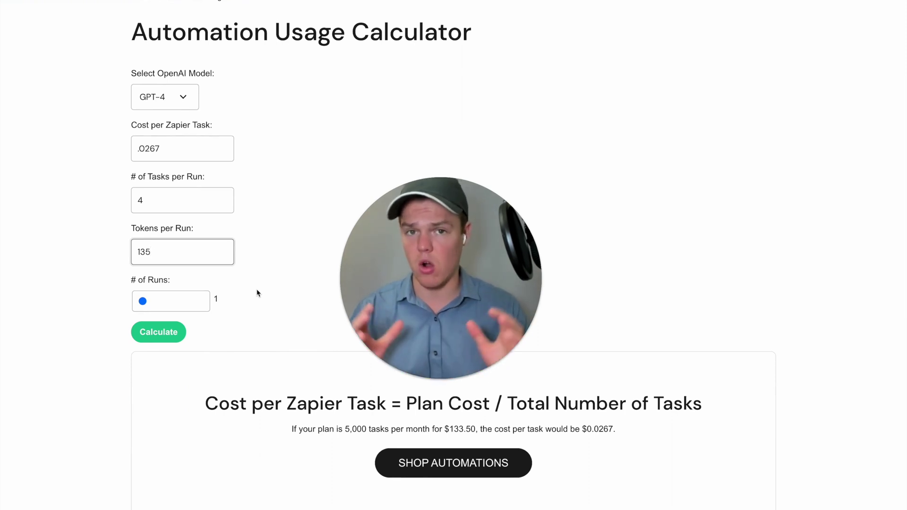
pyautogui.click(170, 332)
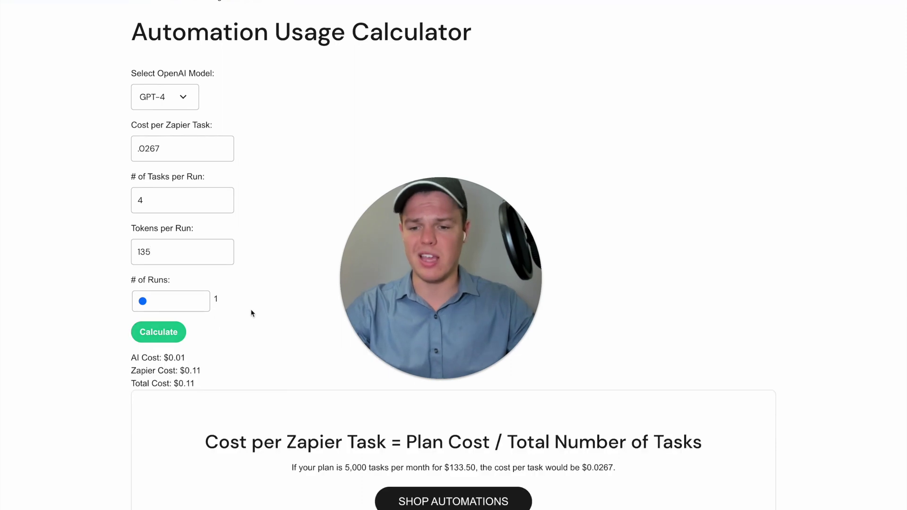
pyautogui.scroll(-1, 250, 312)
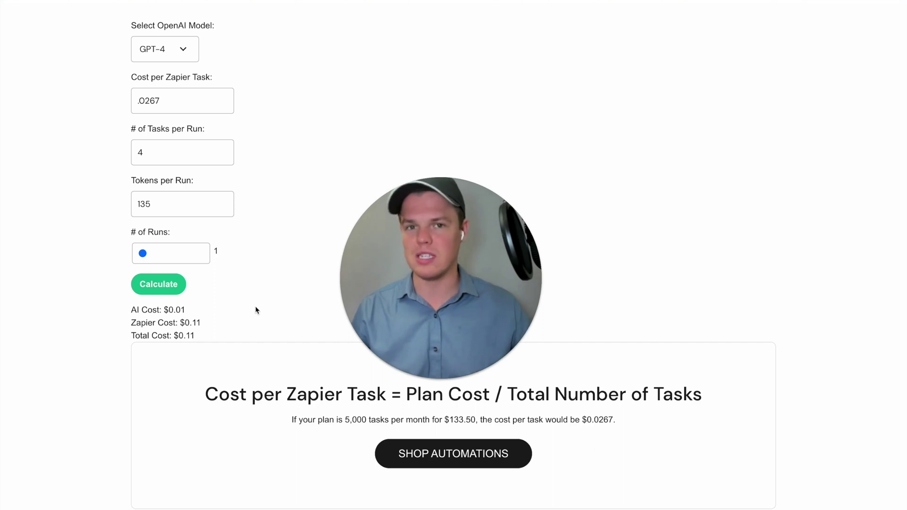
# Set runs to 100 and recalculate: $0.81 AI, $10.68 Zapier, $11.49 total.
pyautogui.moveTo(143, 253); pyautogui.dragTo(195, 255)
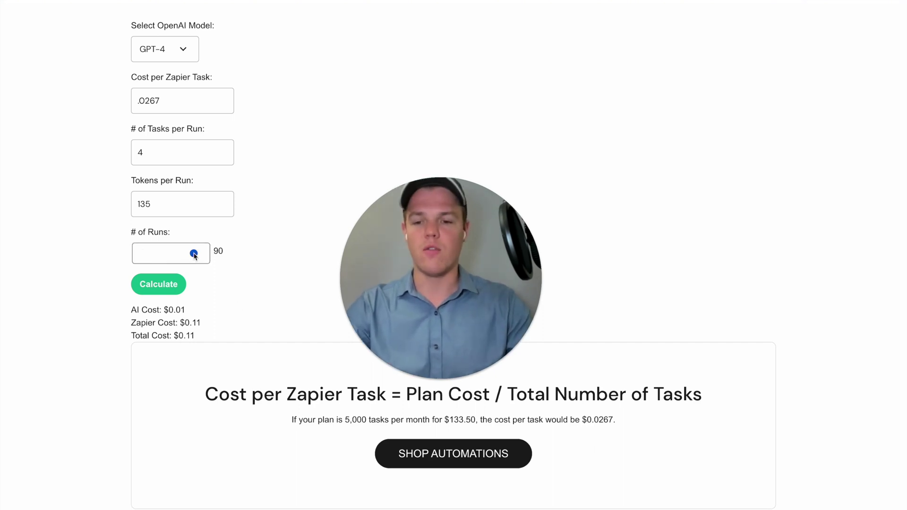
pyautogui.click(168, 289)
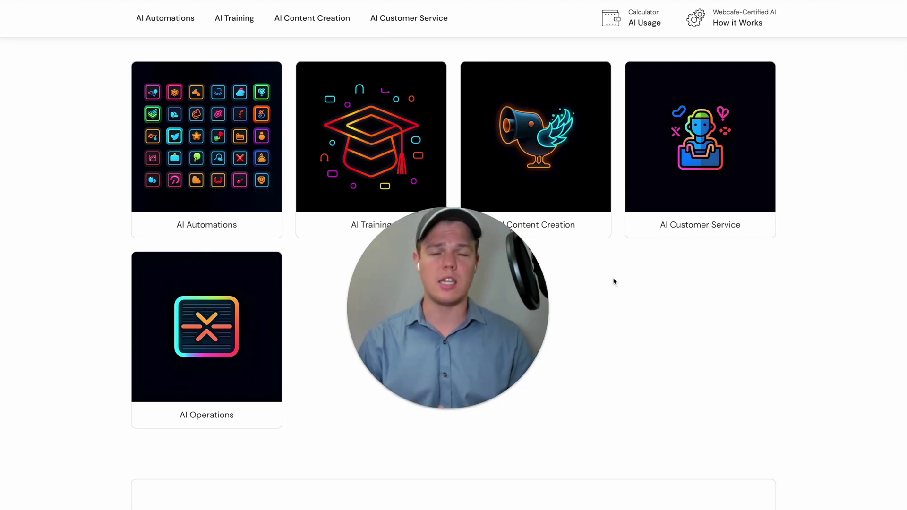
# Open the AI Yelp Business Responder page under AI Automations to view its 7 tasks and 600 tokens.
pyautogui.click(250, 156)
pyautogui.scroll(-2, 343, 187)
pyautogui.scroll(-3, 343, 187)
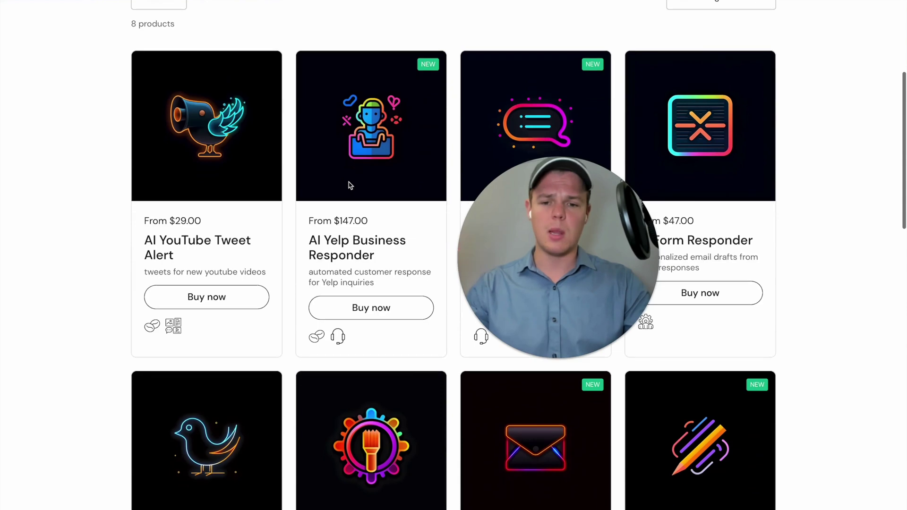
pyautogui.click(379, 152)
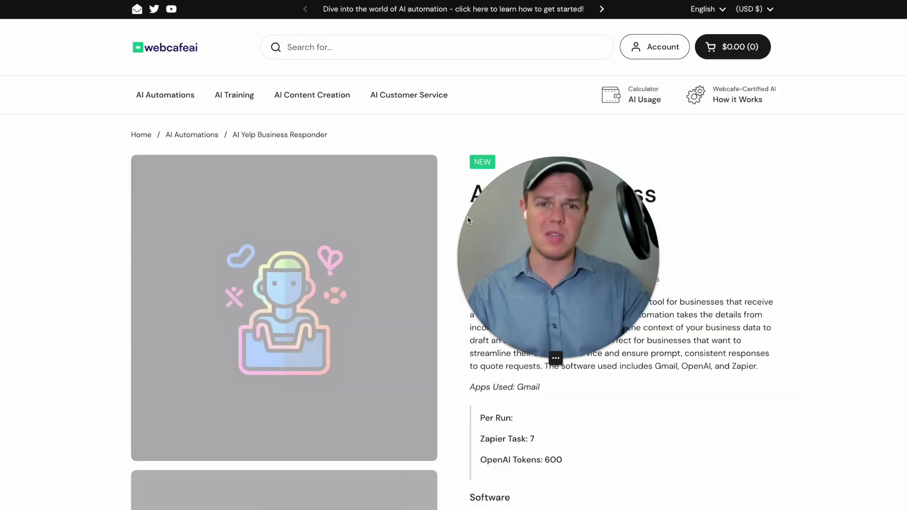
pyautogui.scroll(-1, 511, 302)
pyautogui.scroll(-1, 512, 302)
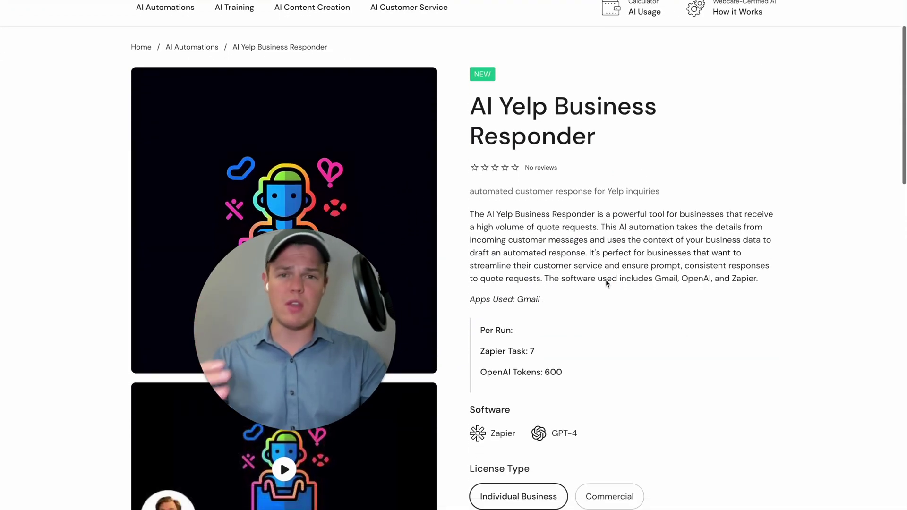